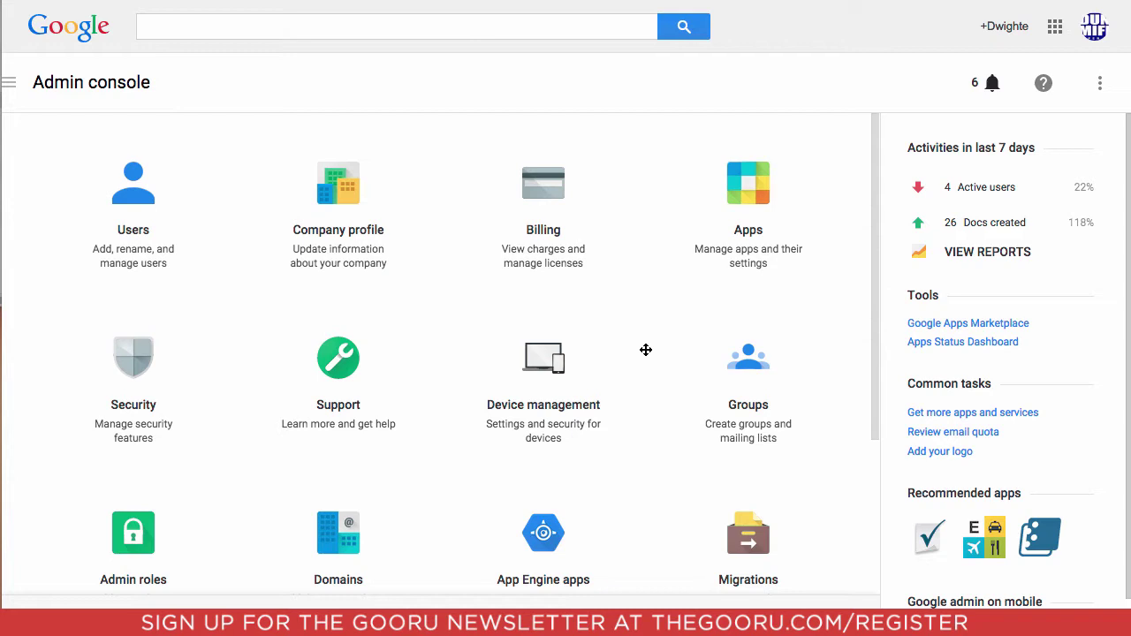
Show the Gooru Students > Sophomores unit and select both of its users
click(212, 225)
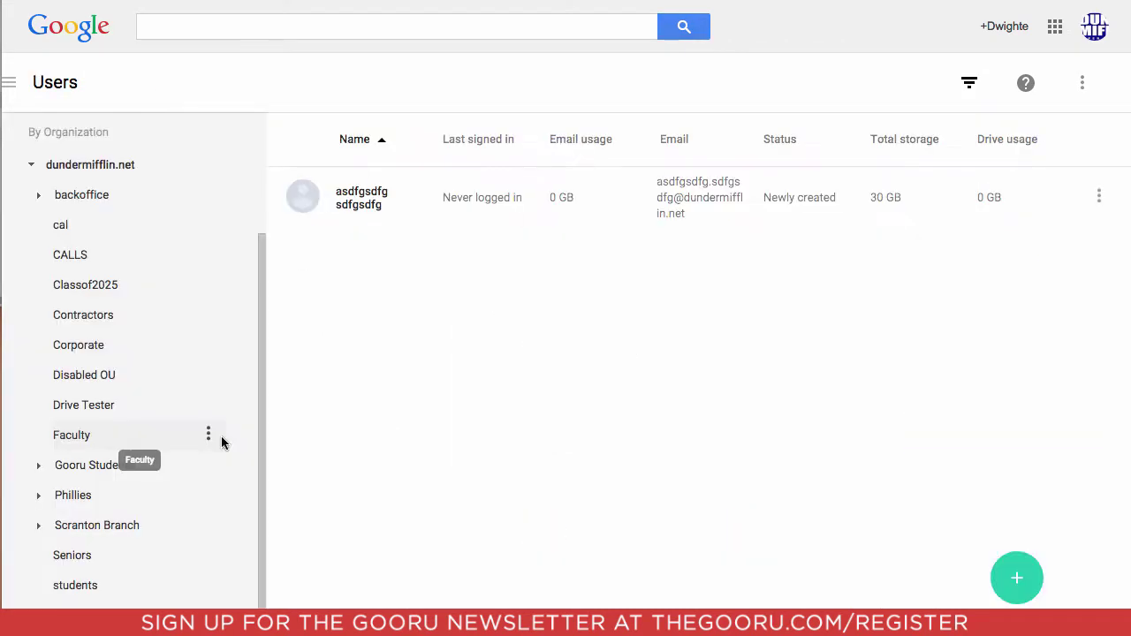
click(38, 466)
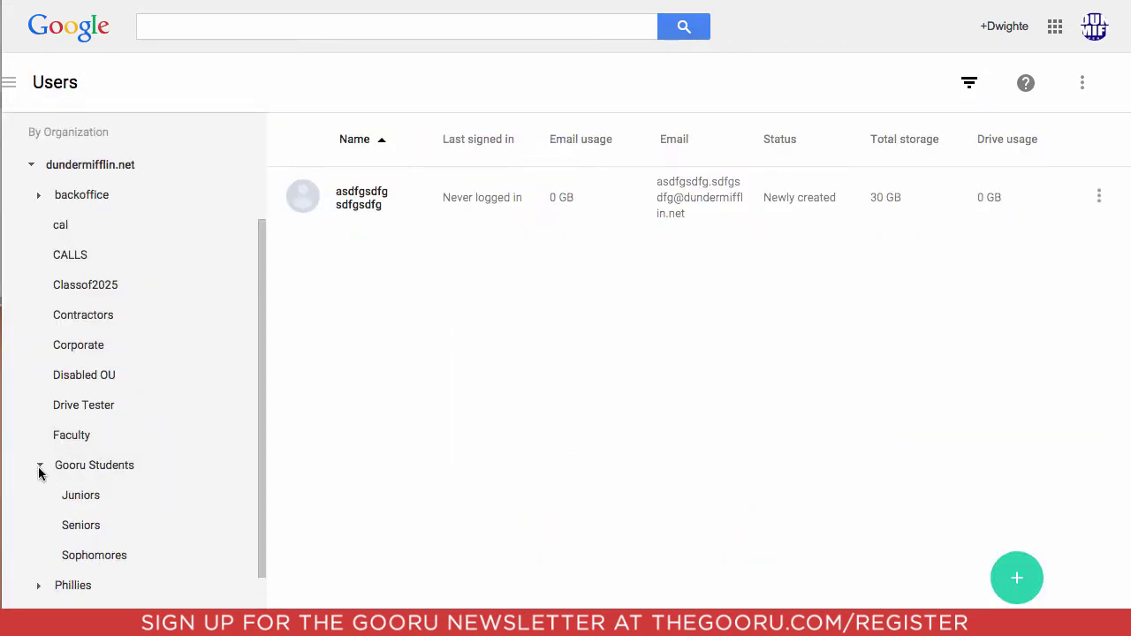
mouse_move(81, 525)
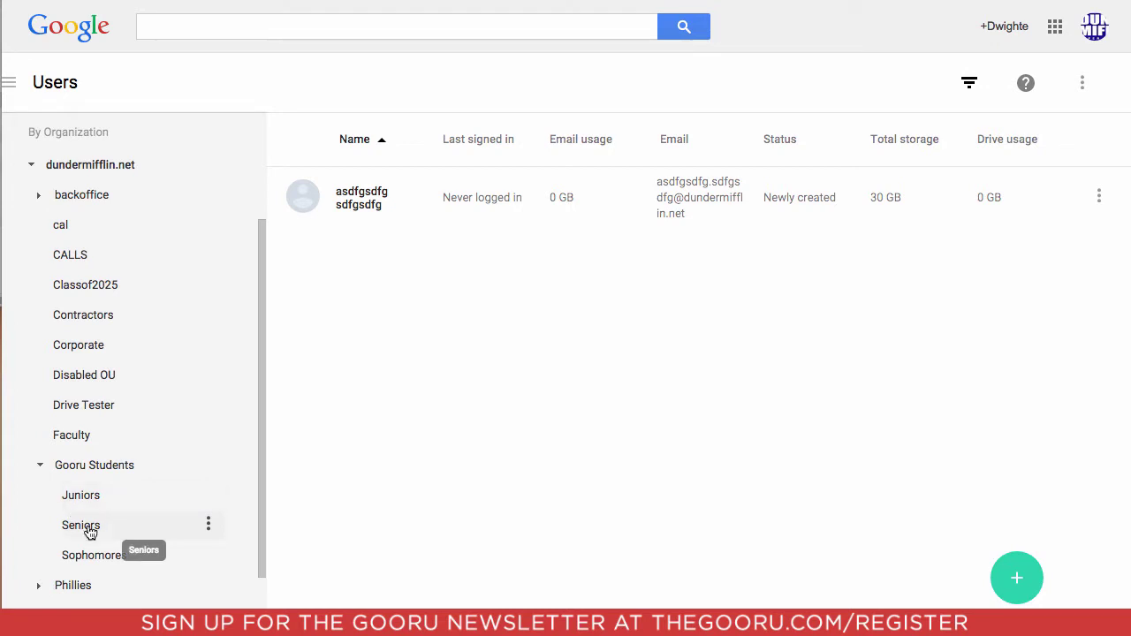
click(93, 555)
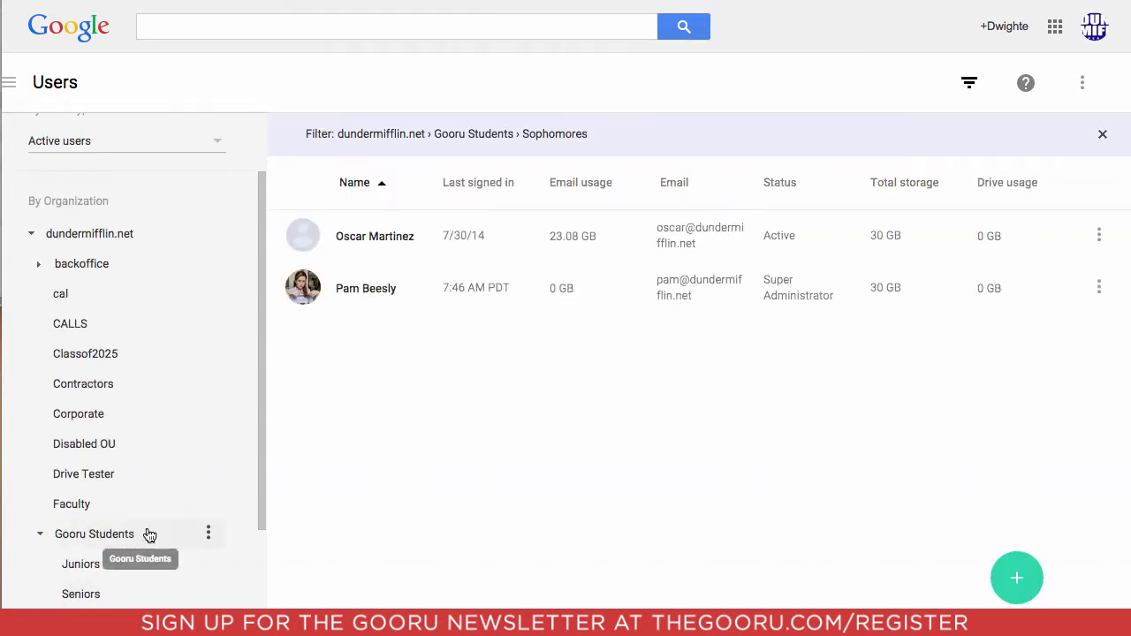
click(301, 235)
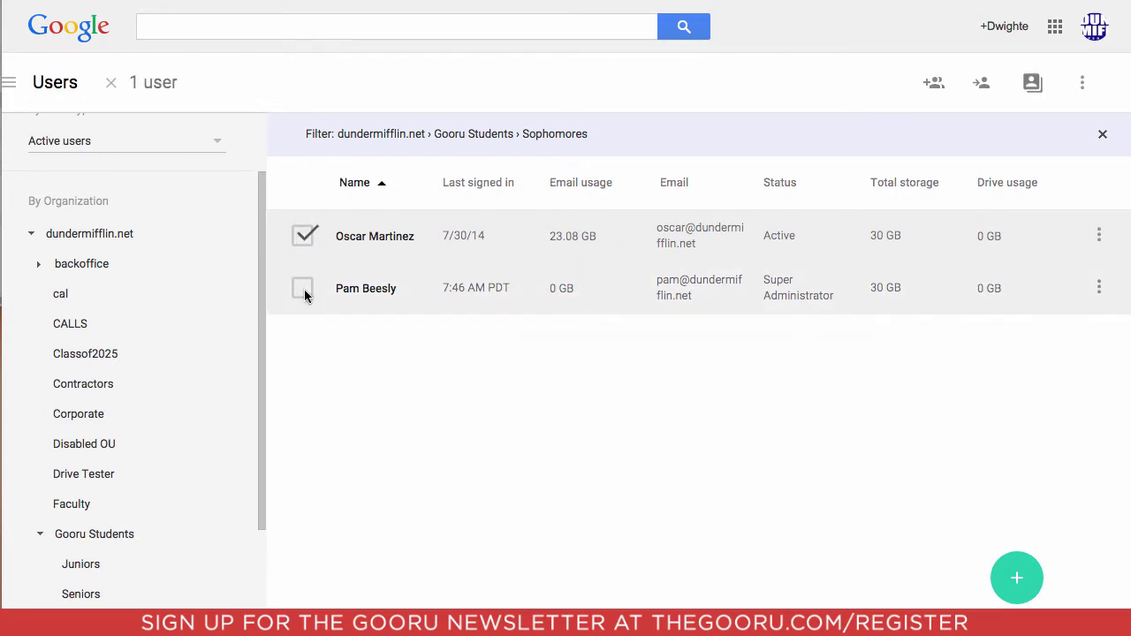
click(304, 289)
Move the two selected sophomores into the Juniors organizational unit
click(981, 86)
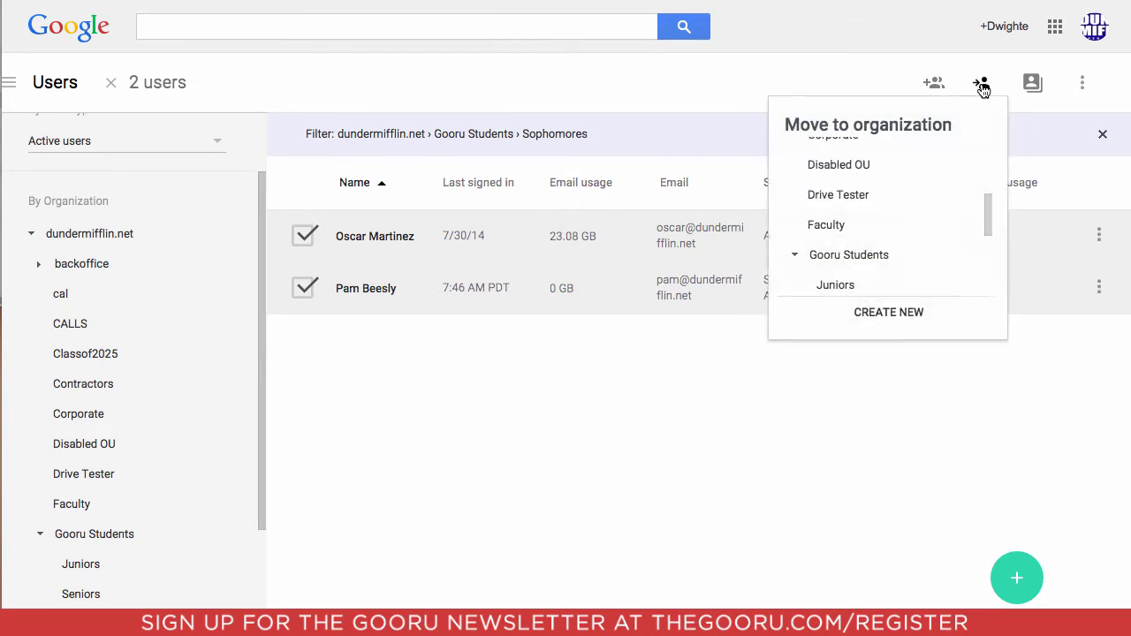
scroll(889, 222, up, 1)
scroll(899, 262, down, 2)
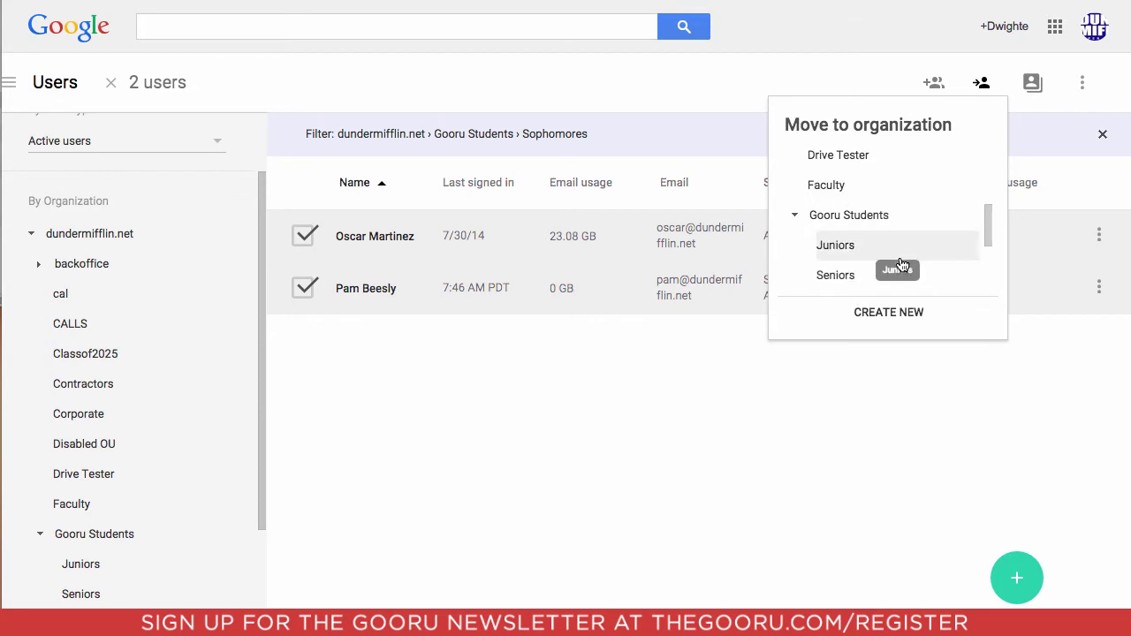
scroll(901, 265, down, 1)
click(864, 240)
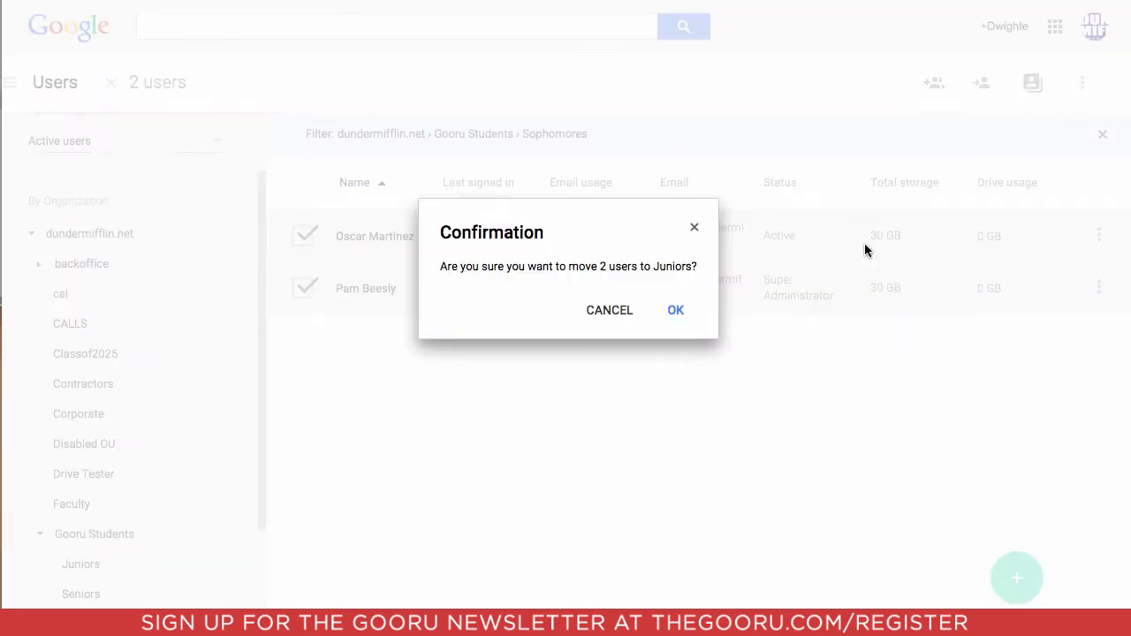
click(674, 312)
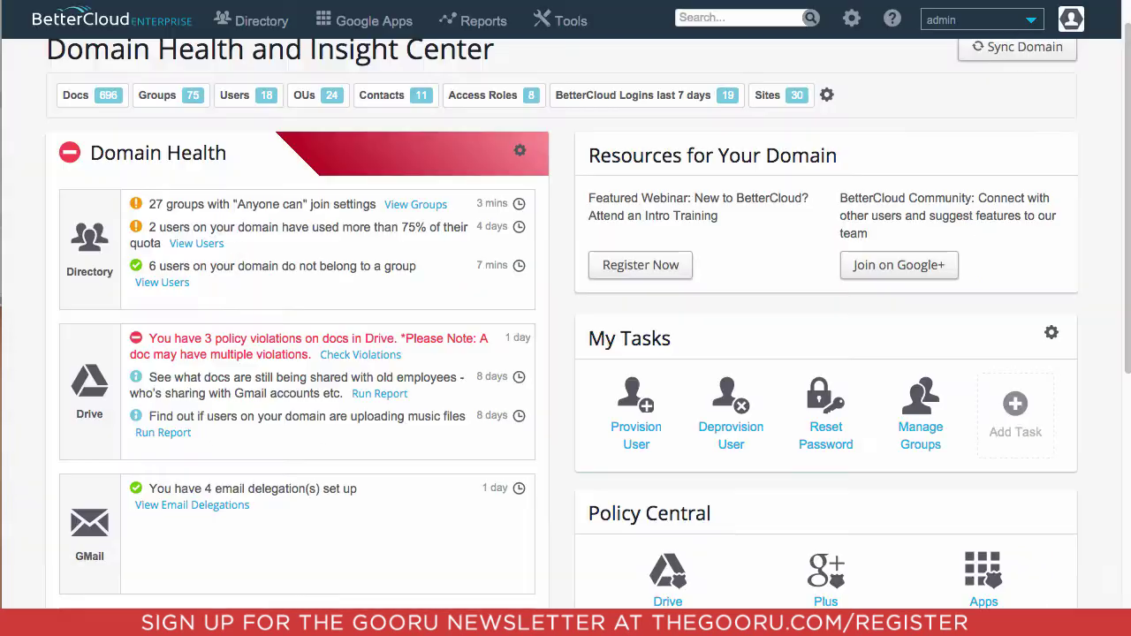
Start a BetterCloud bulk user update through Directory > Users > Update
click(264, 26)
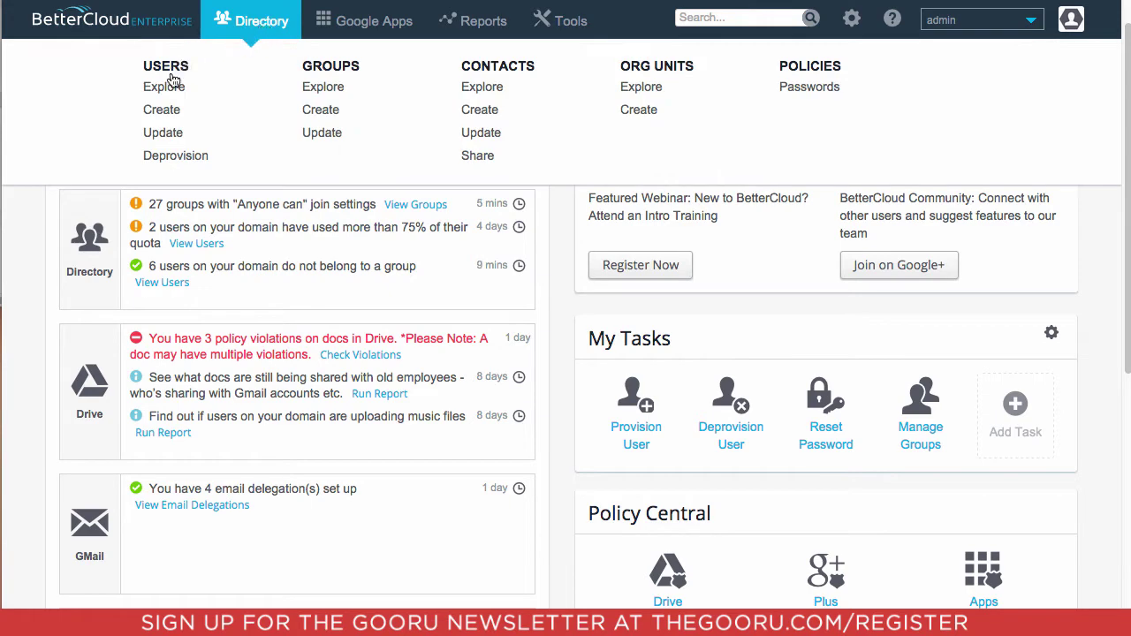
click(163, 135)
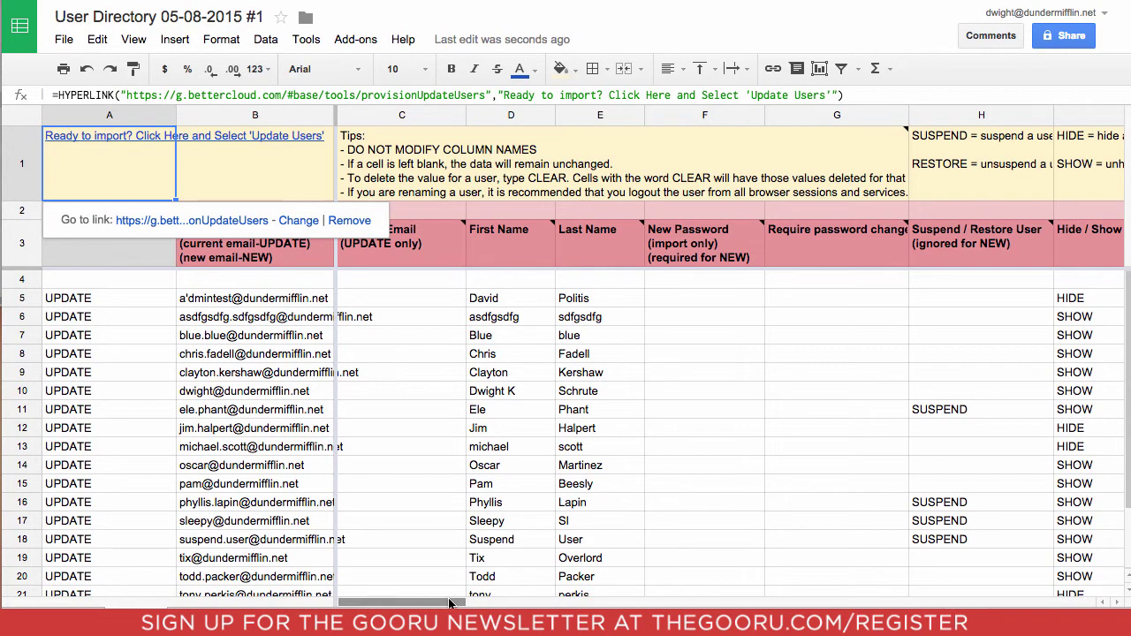
Turn on a filter for the user table from row 4
drag(450, 603, 682, 603)
click(22, 280)
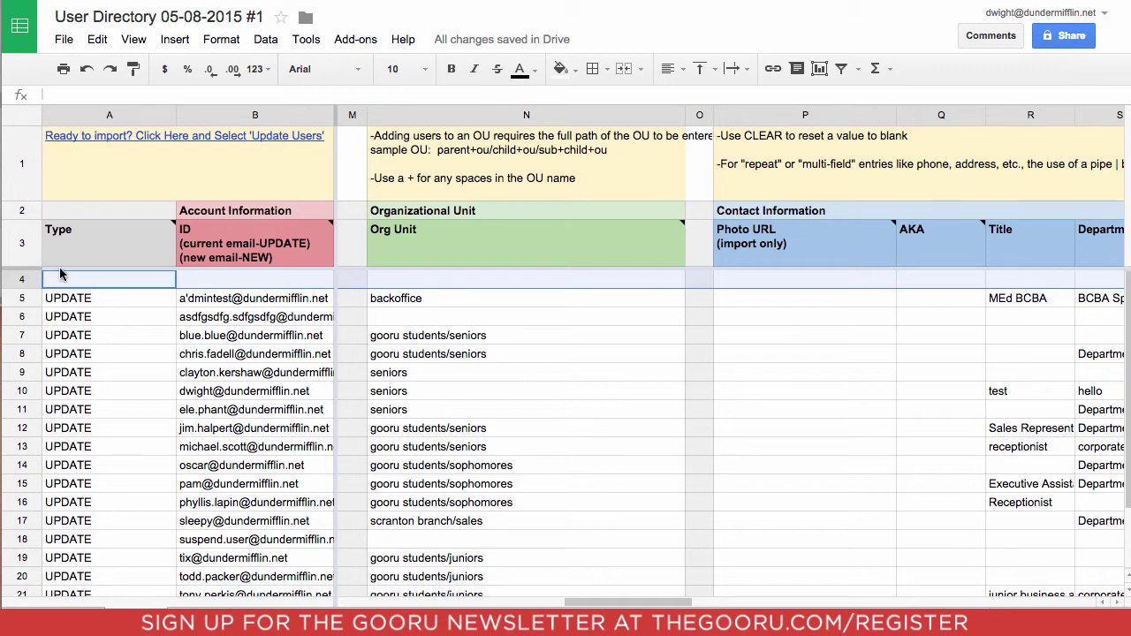
click(841, 70)
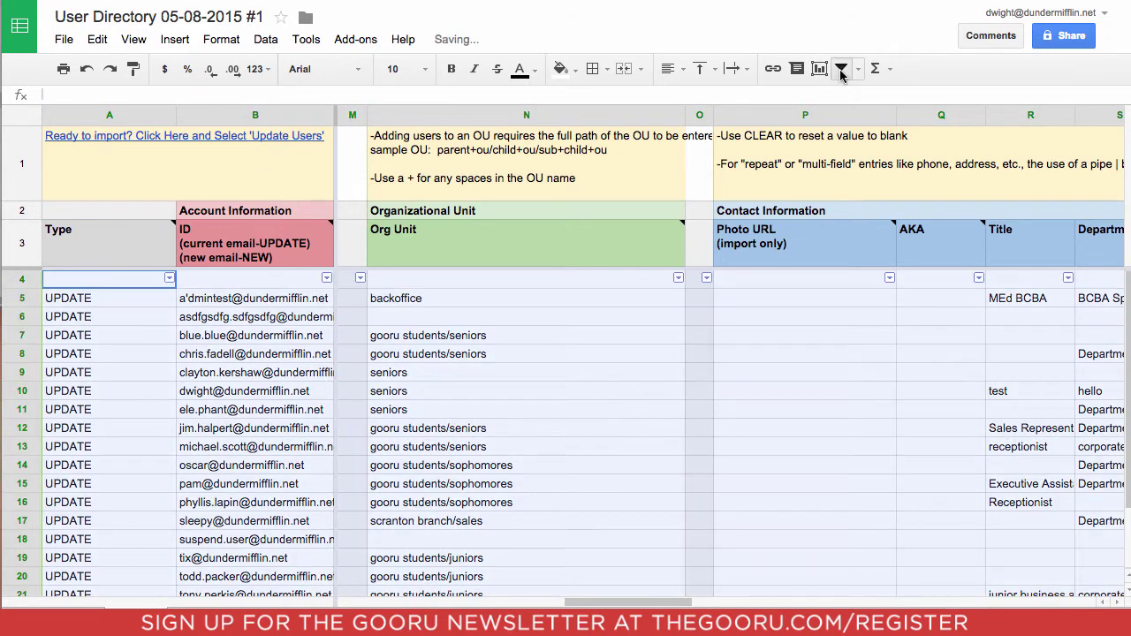
click(668, 297)
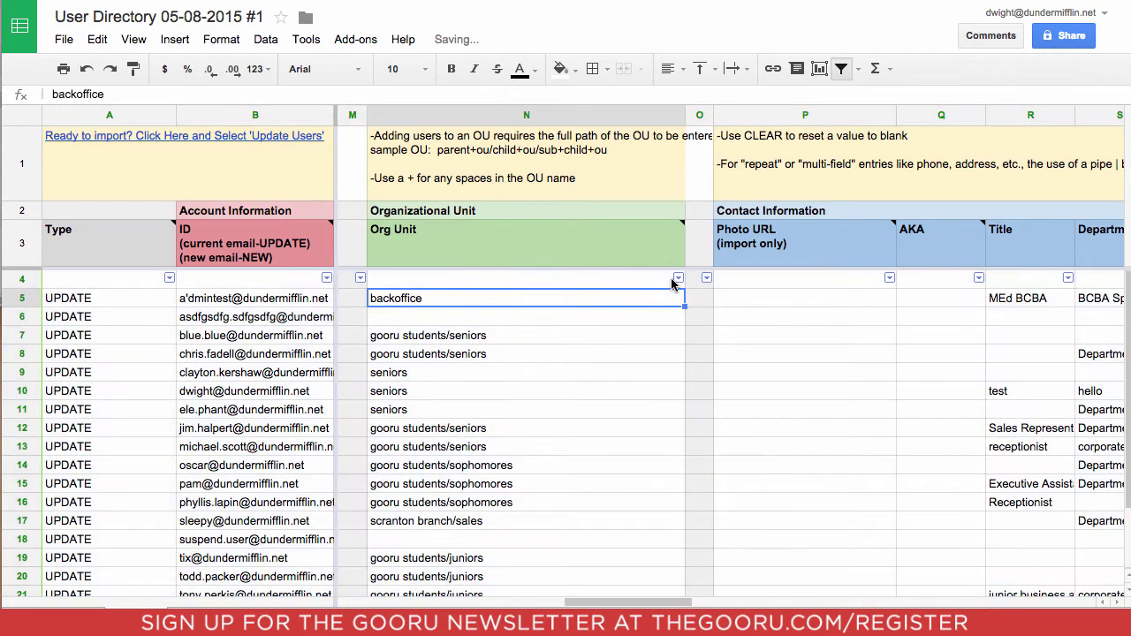
Filter column N to hide Blanks, backoffice, scranton branch/sales and seniors
click(677, 279)
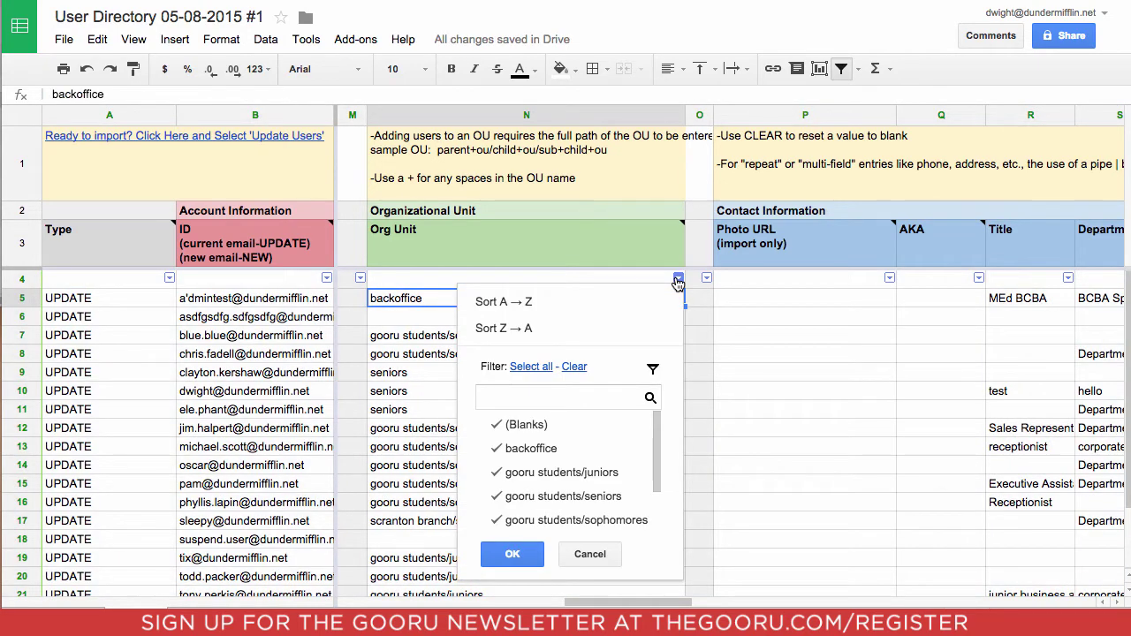
click(541, 426)
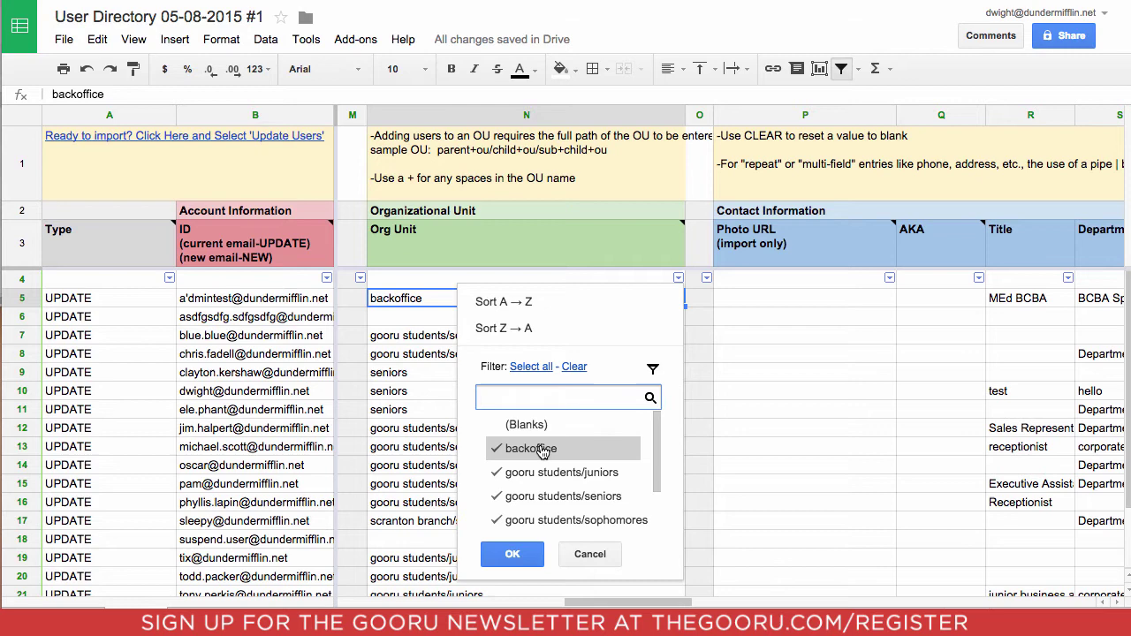
click(545, 451)
scroll(547, 457, down, 2)
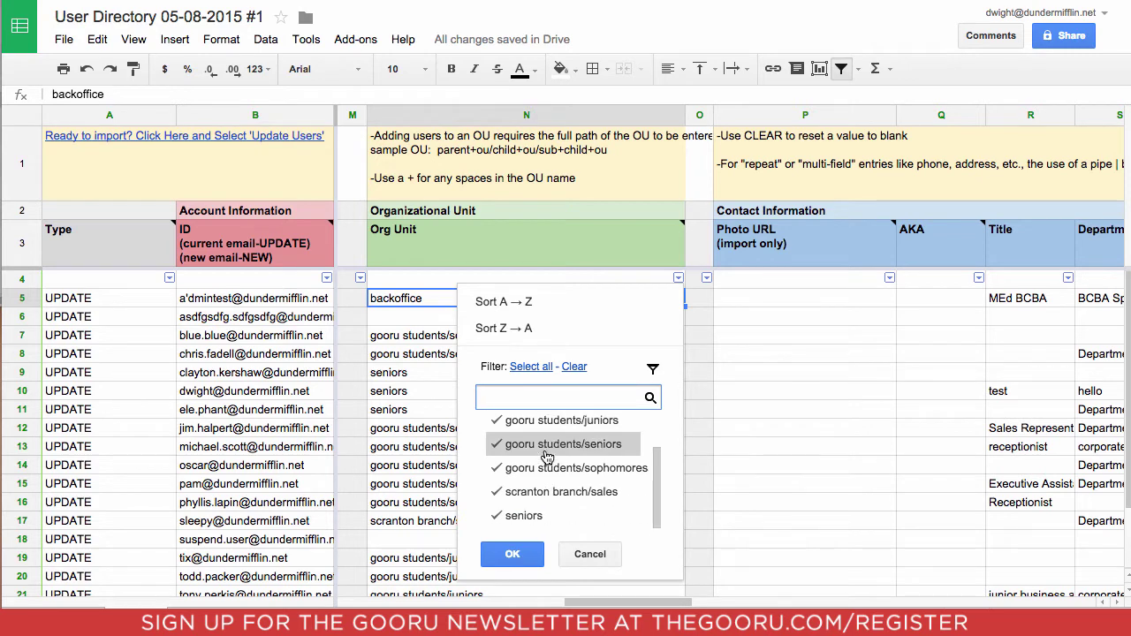
click(560, 500)
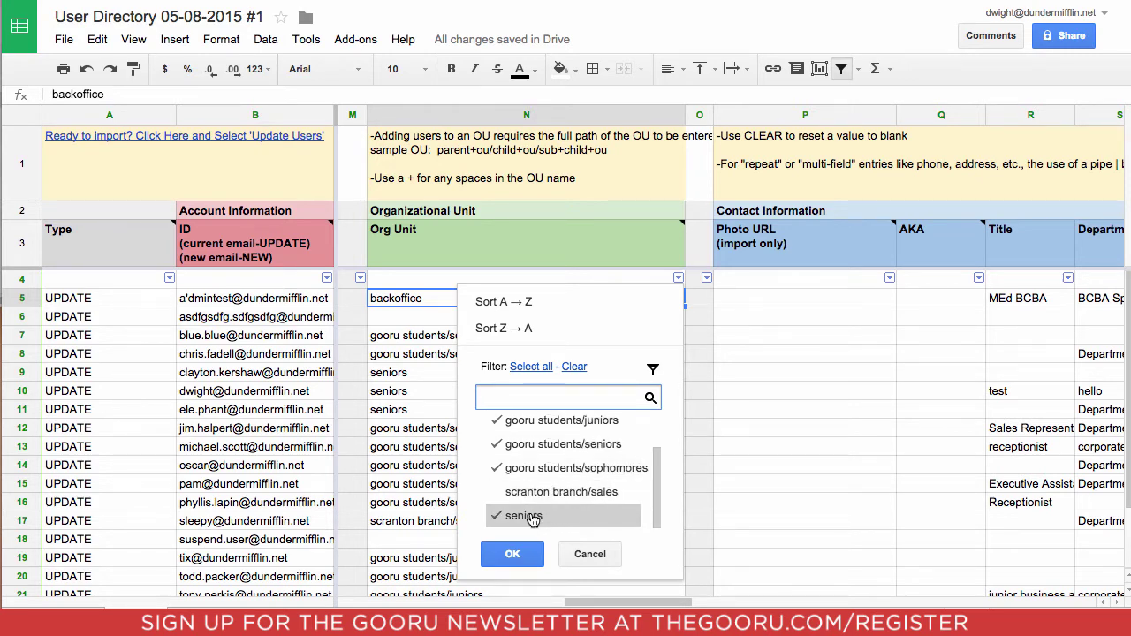
click(531, 516)
scroll(537, 517, up, 2)
click(512, 554)
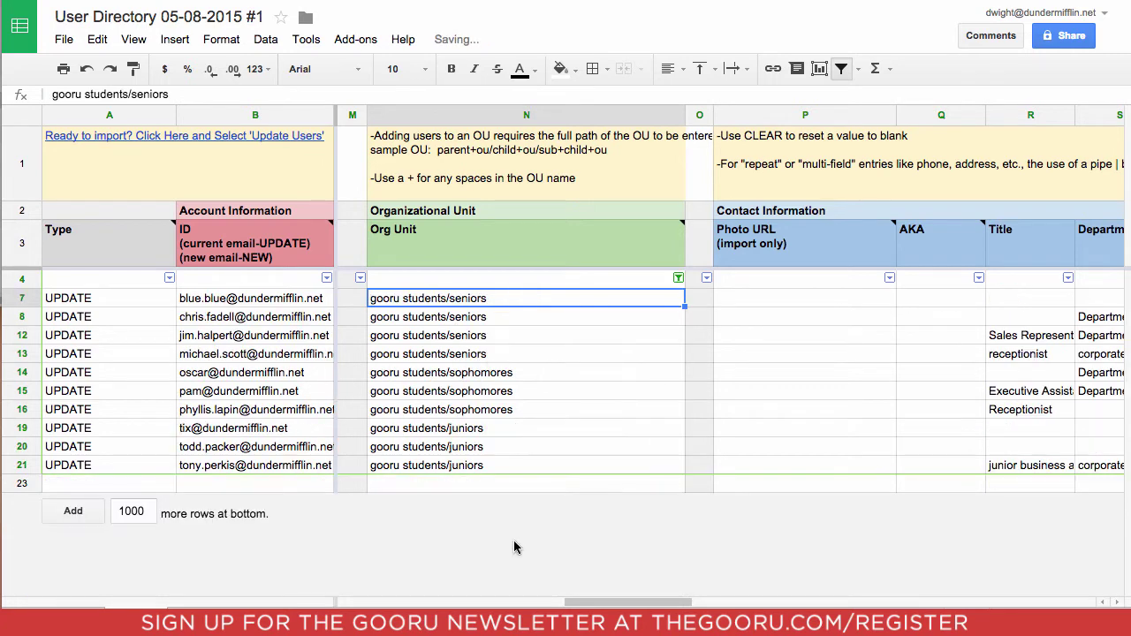
Set Suspend / Restore User to SUSPEND for rows 7, 8, 12 and 13
scroll(495, 417, left, 3)
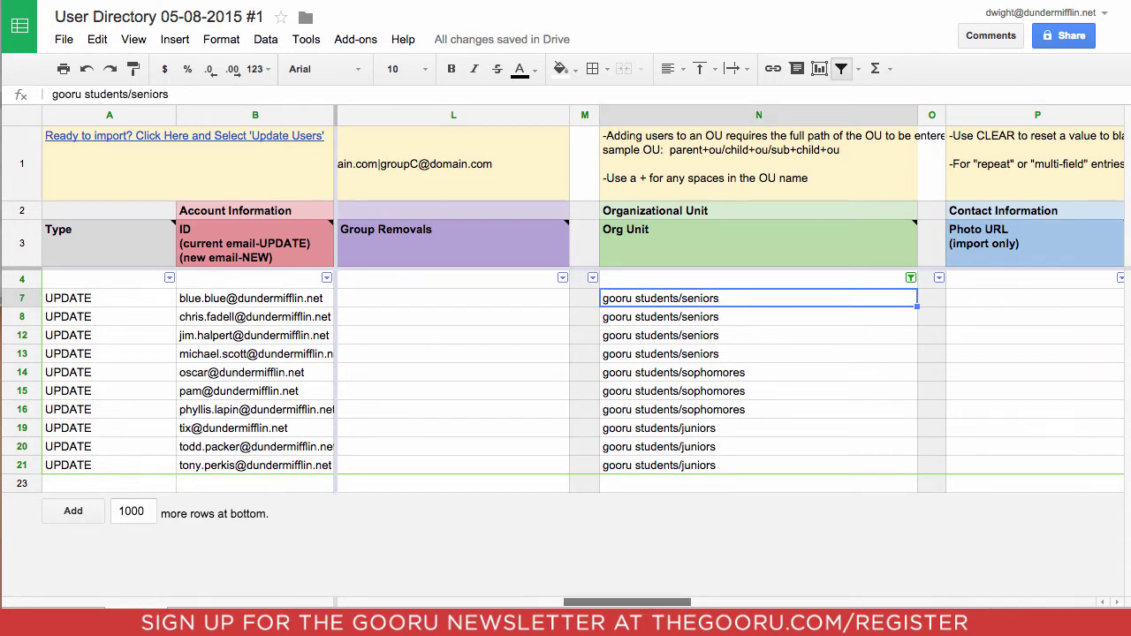
drag(647, 605, 682, 604)
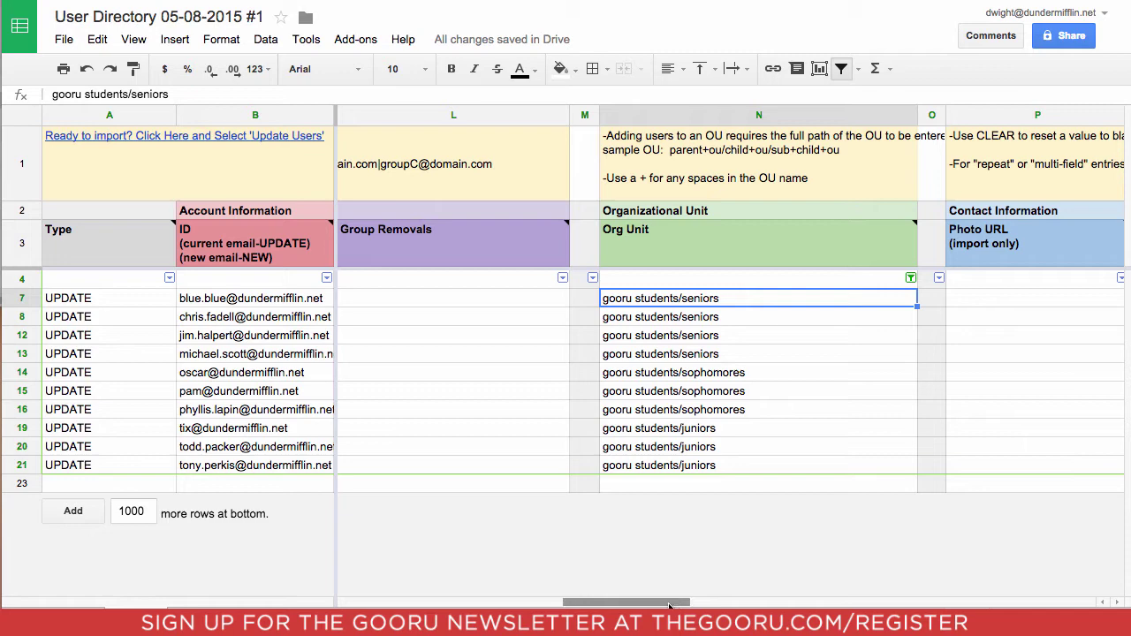
drag(669, 606, 492, 573)
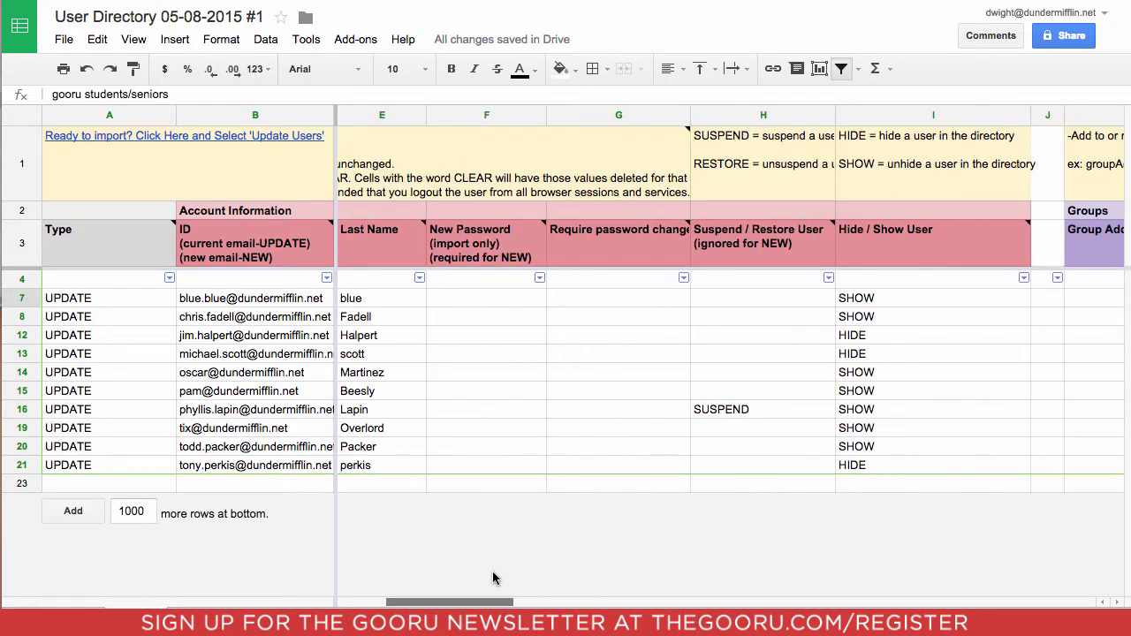
click(730, 305)
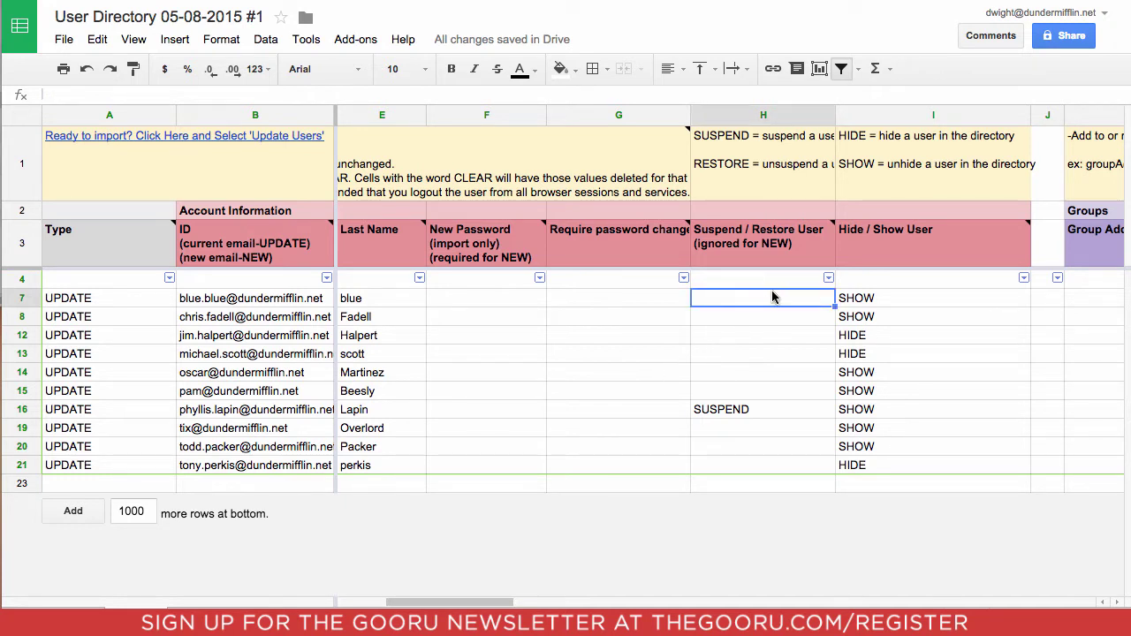
text(SUSPE)
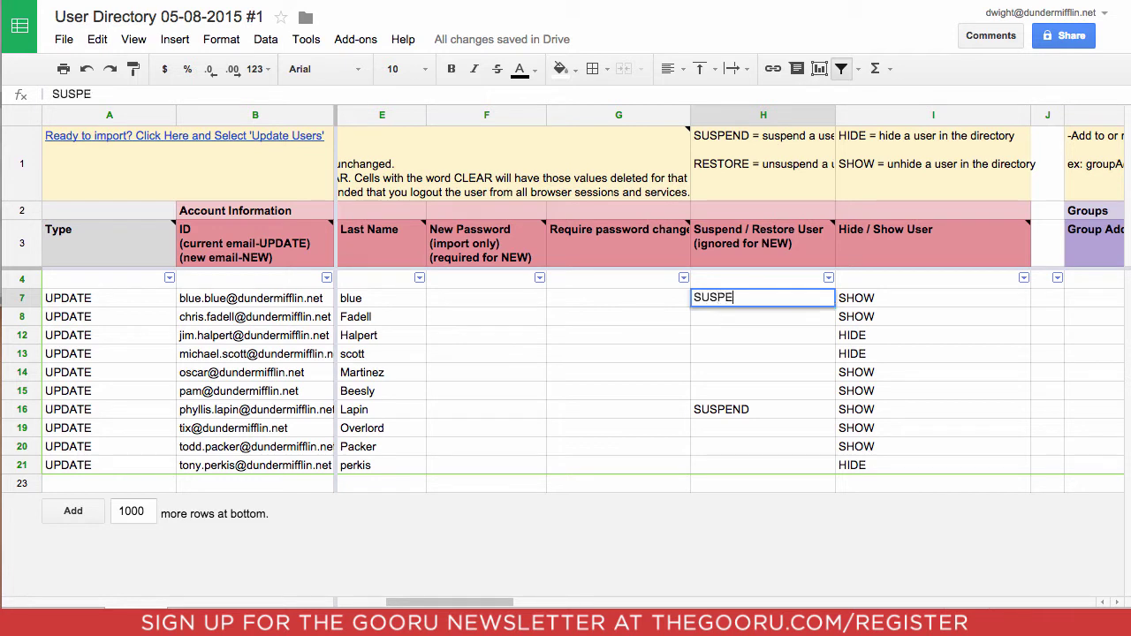
text(ND)
click(783, 322)
drag(834, 306, 831, 355)
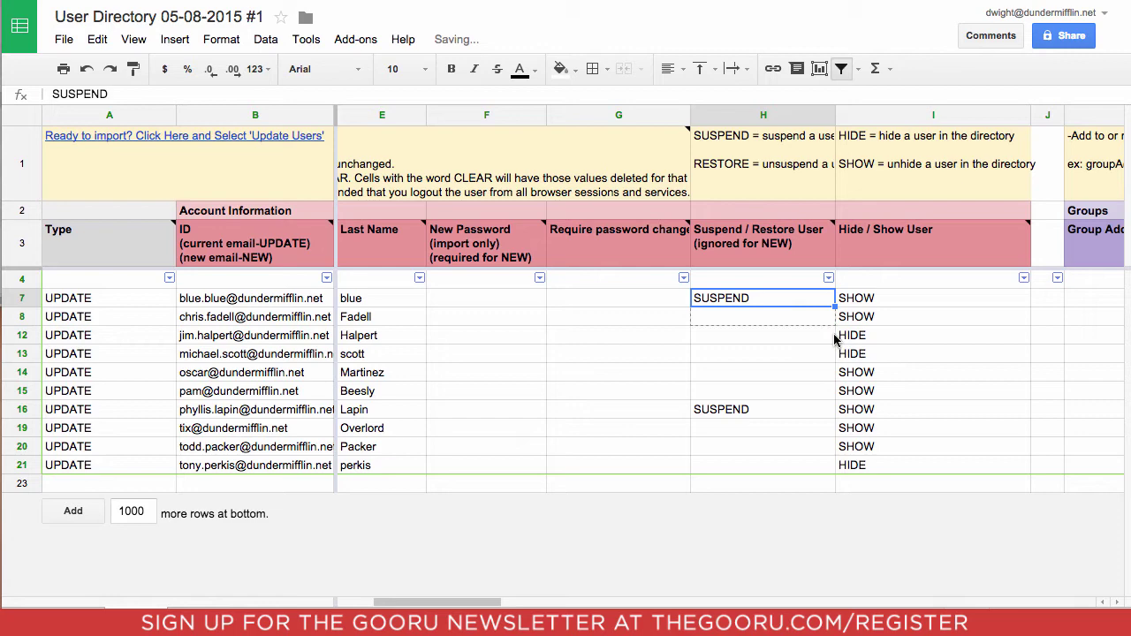
click(803, 372)
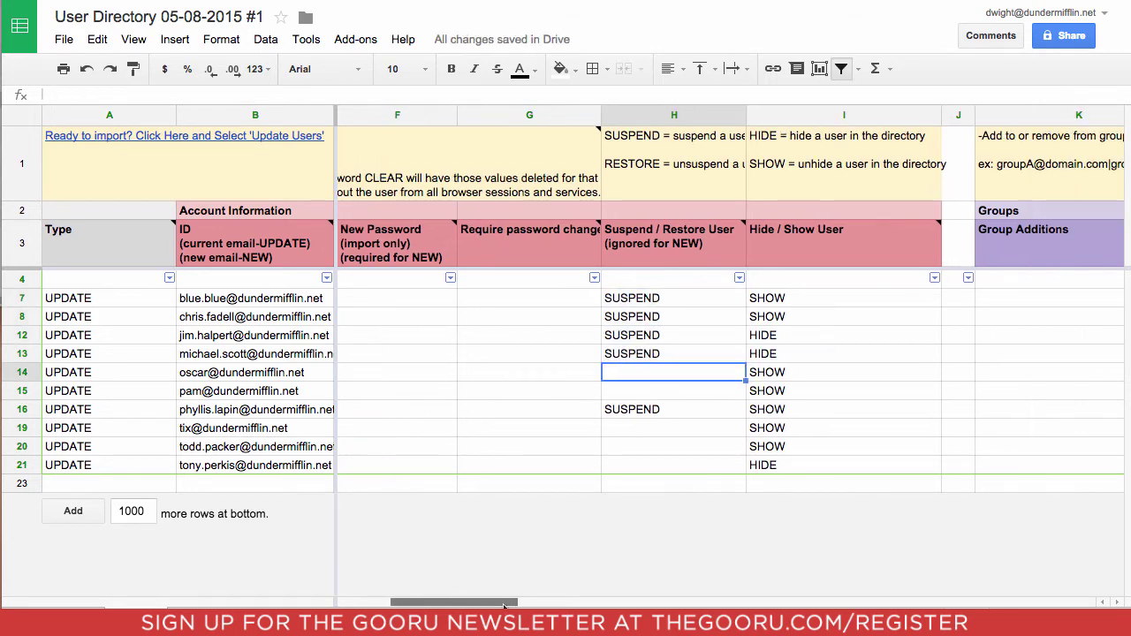
Change the org unit in rows 19 and 20 from juniors to seniors
scroll(803, 372, right, 8)
scroll(803, 372, right, 2)
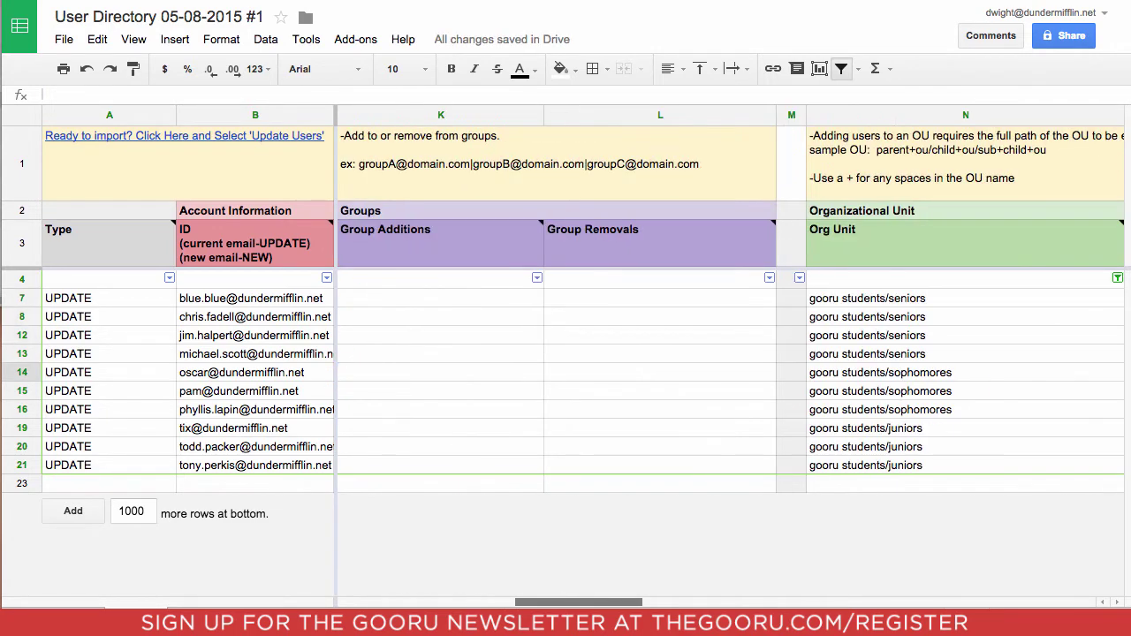
click(907, 433)
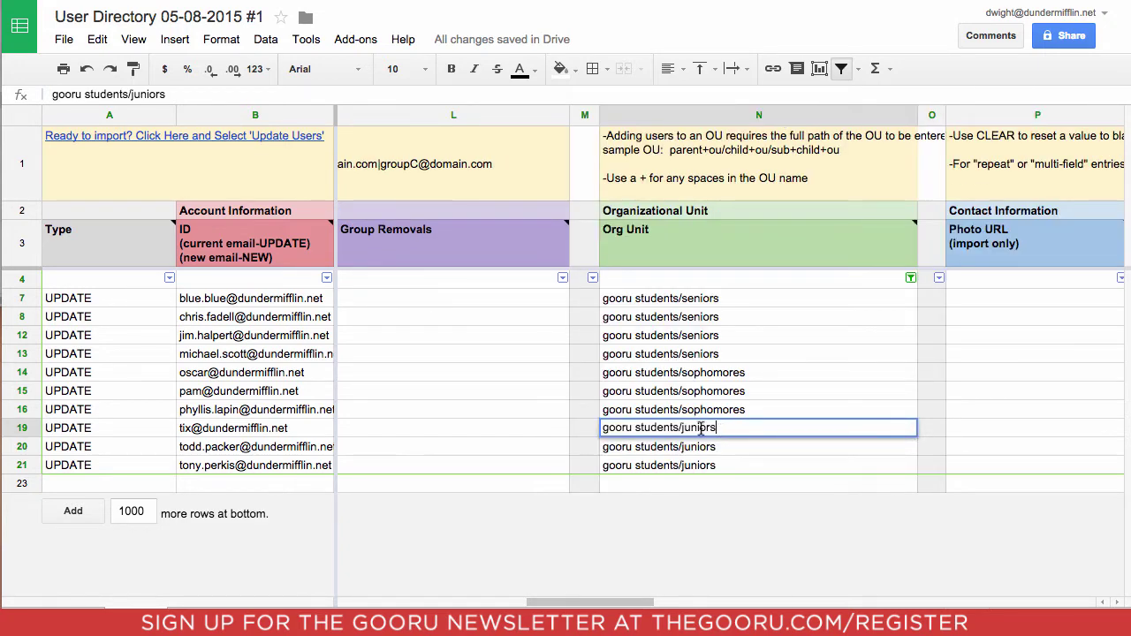
double_click(701, 428)
text(senior)
click(682, 448)
double_click(718, 446)
drag(717, 447, 681, 446)
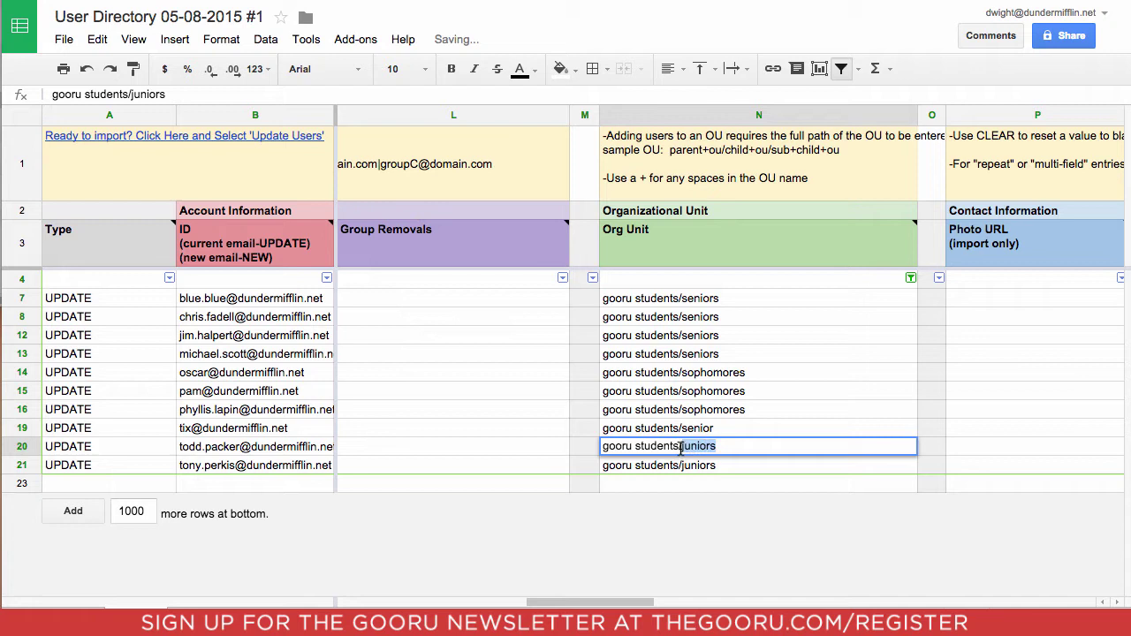
text(senior)
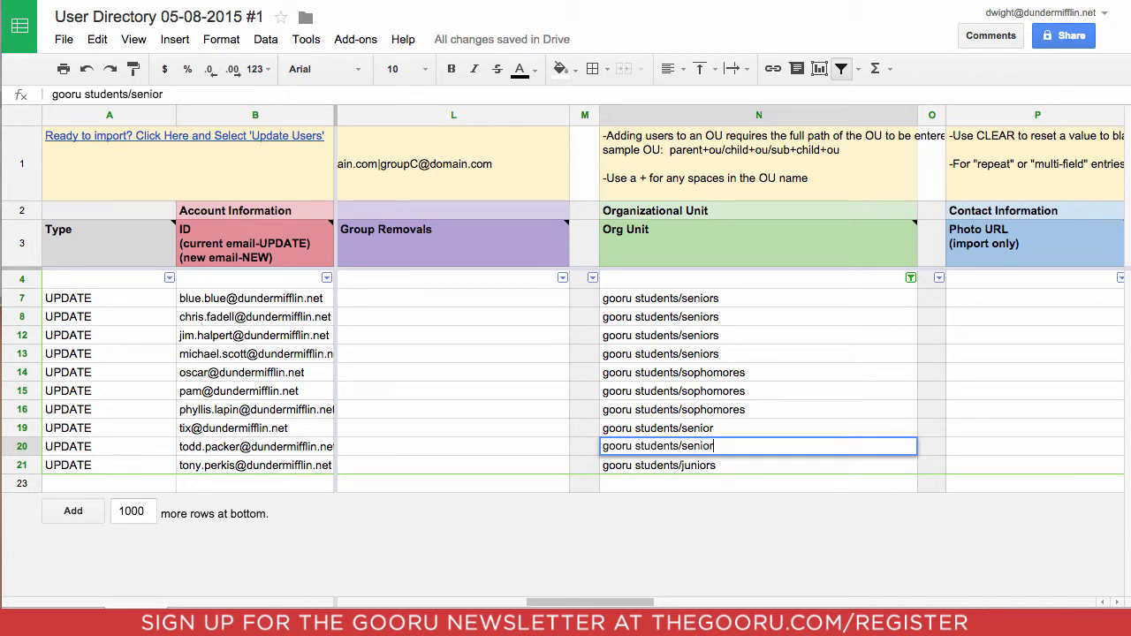
text(s)
Correct row 19 to seniors and change row 21's org unit to seniors
double_click(718, 428)
text(s)
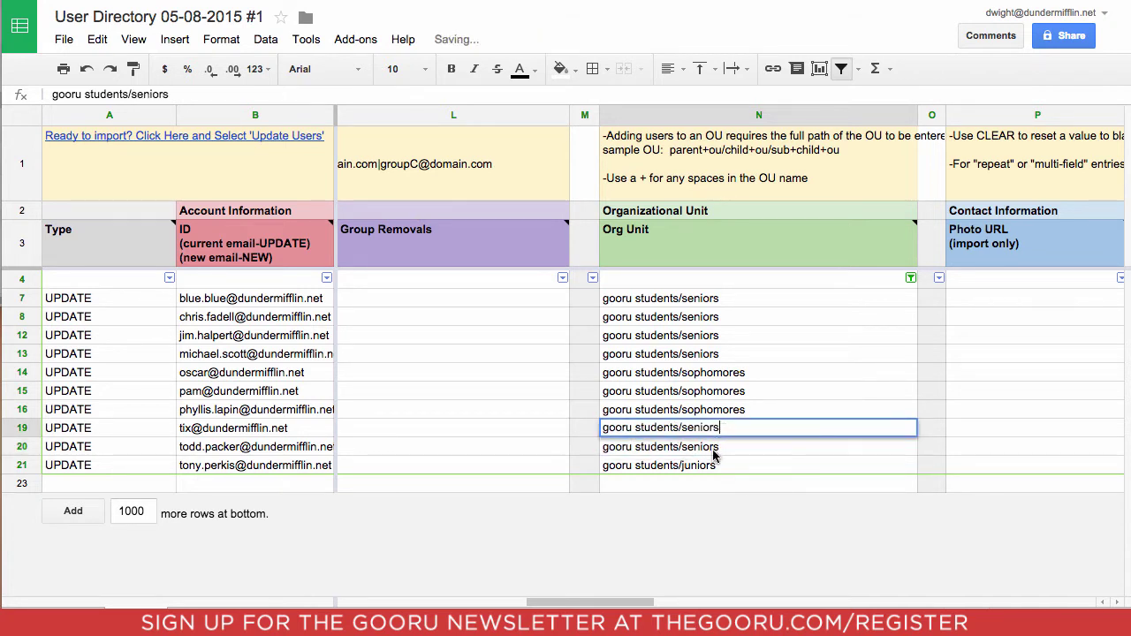
click(715, 463)
double_click(716, 464)
drag(717, 465, 682, 467)
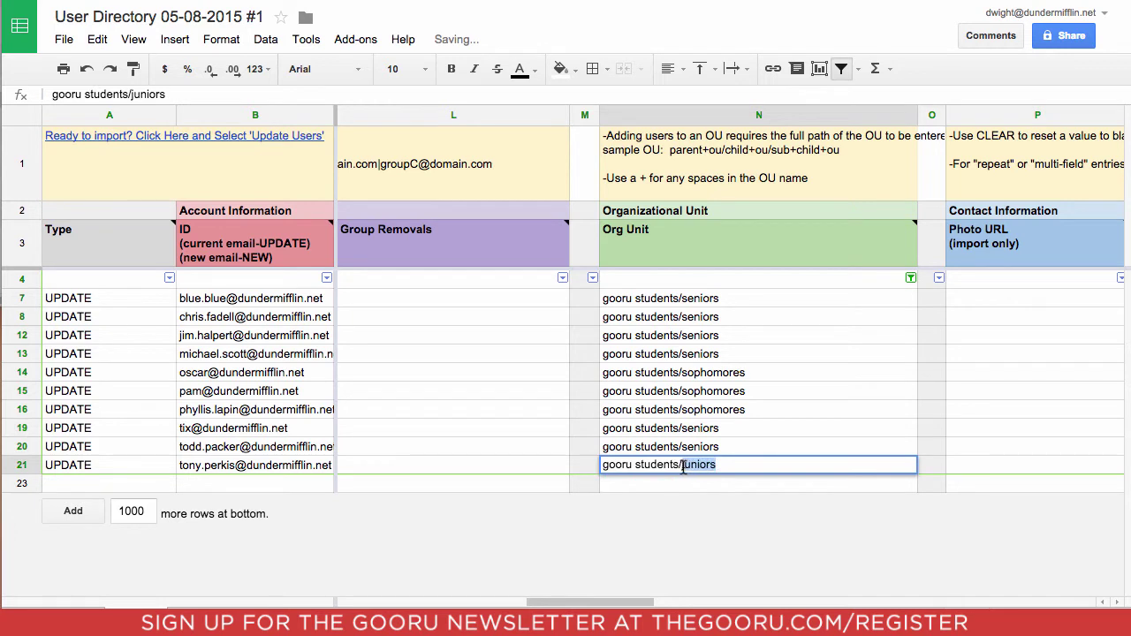
text(seni)
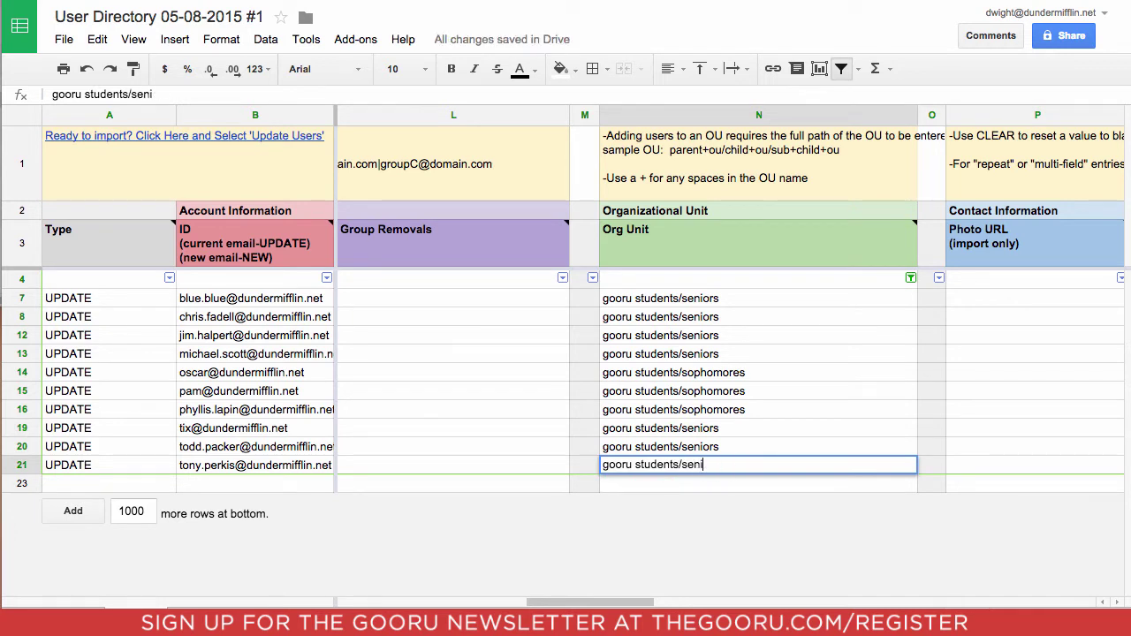
text(ors)
click(722, 373)
Change the org unit in rows 14–16 from sophomores to juniors
double_click(723, 374)
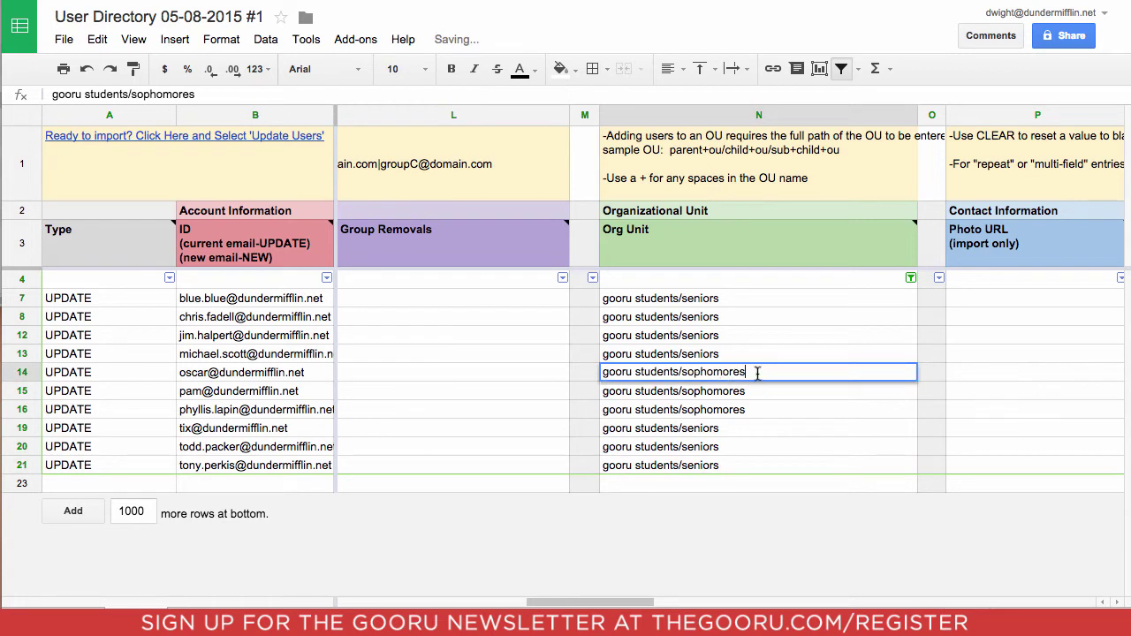
double_click(690, 377)
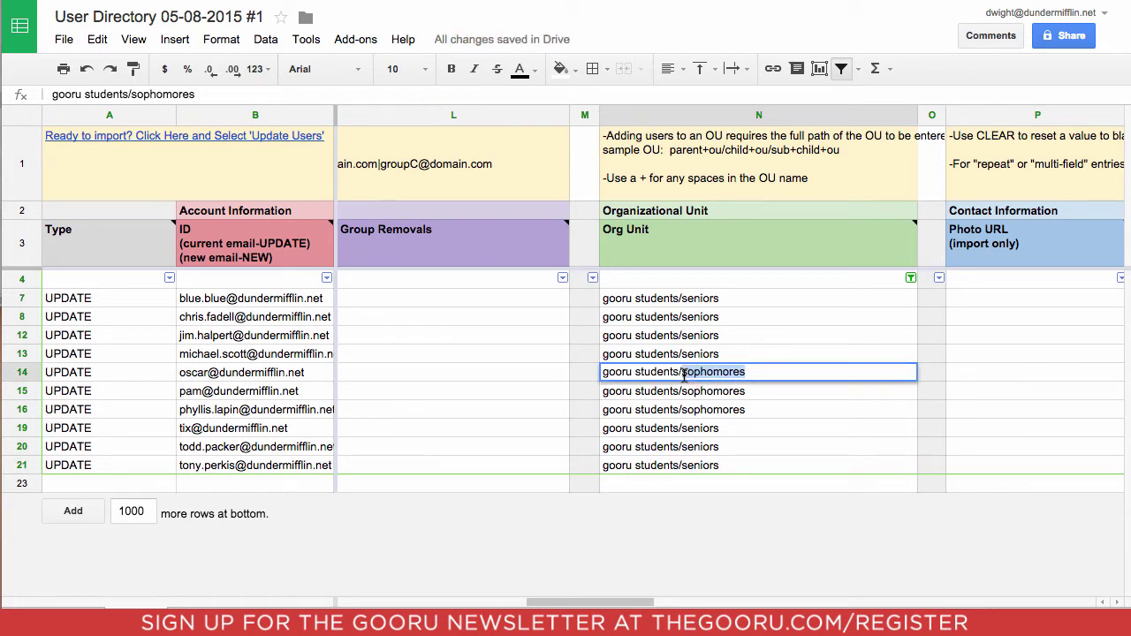
text(junior)
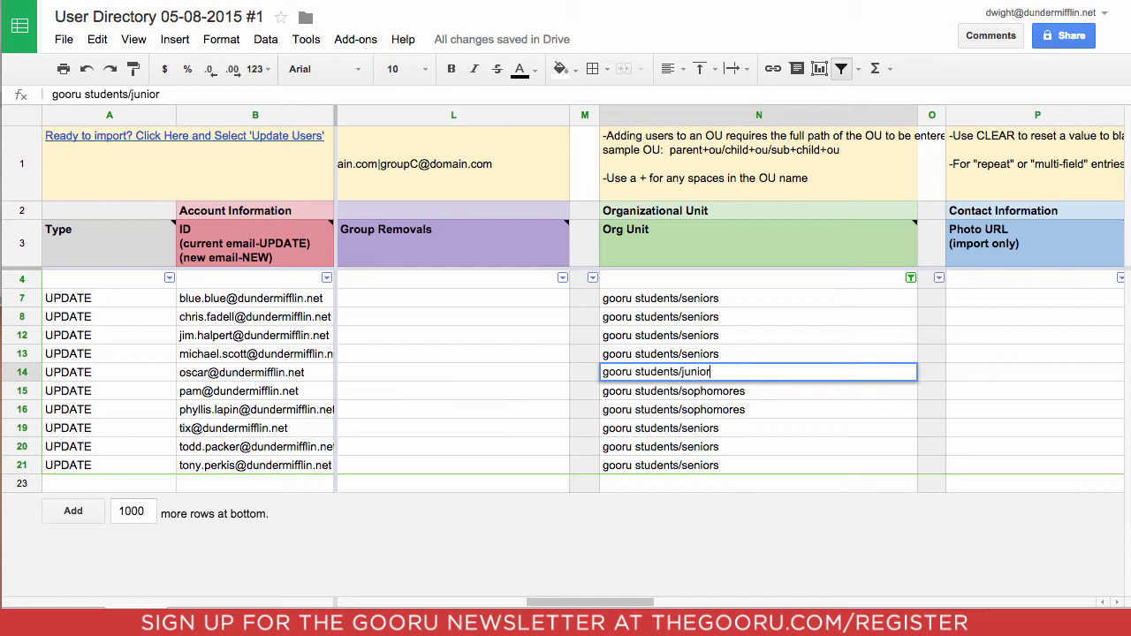
text(s)
click(705, 397)
click(714, 376)
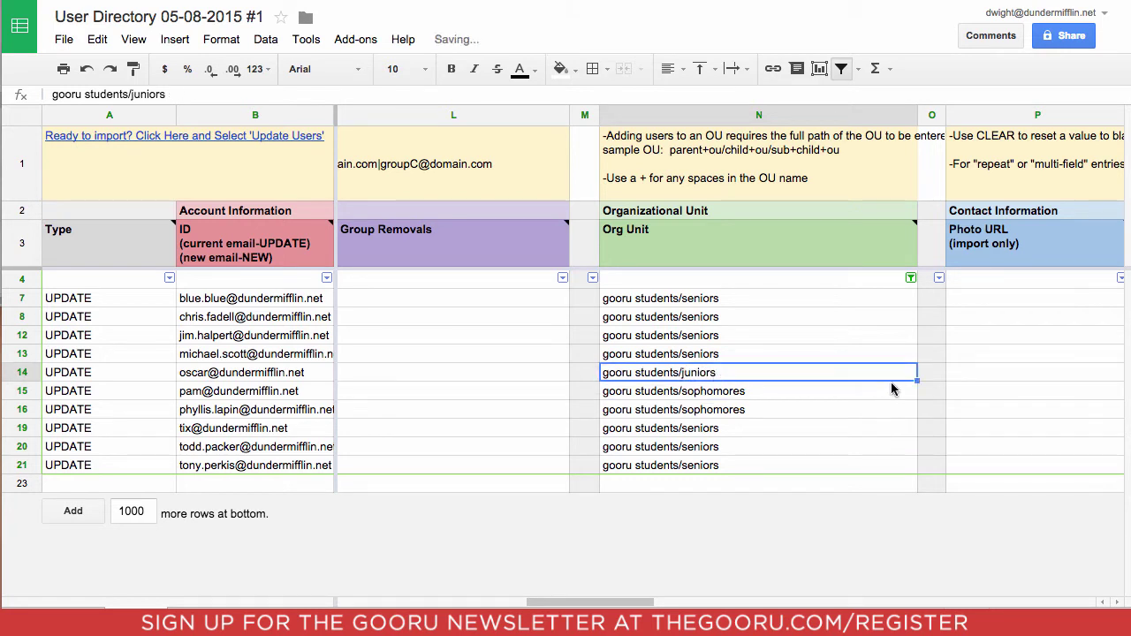
drag(916, 381, 906, 408)
click(737, 448)
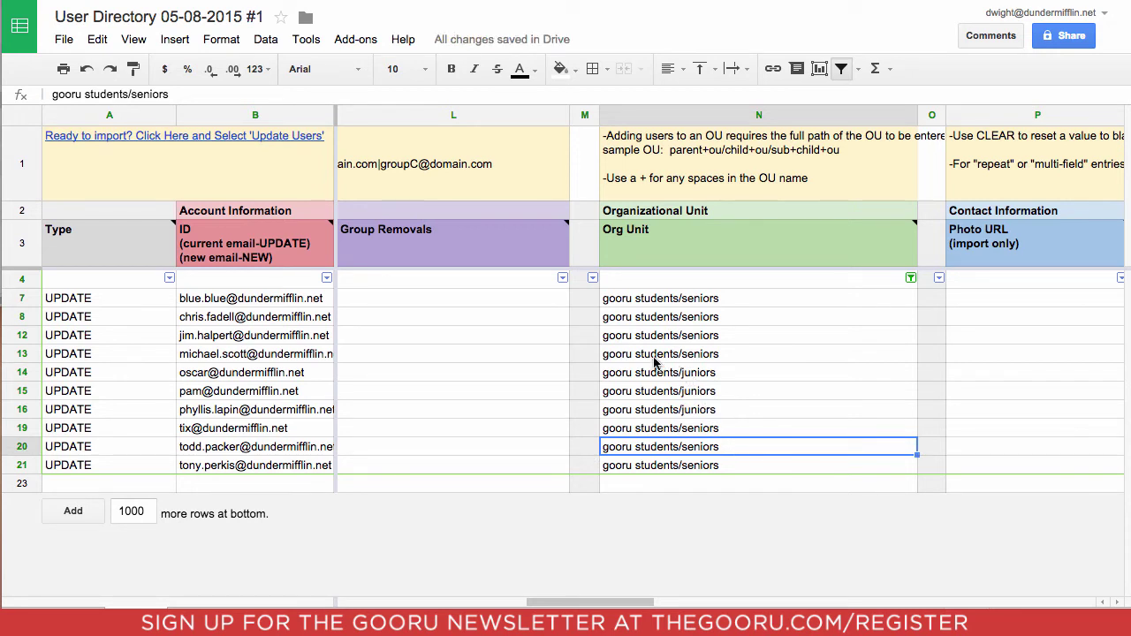
Import the User Directory 05-08-2015 #1 spreadsheet and run Update Users
click(300, 135)
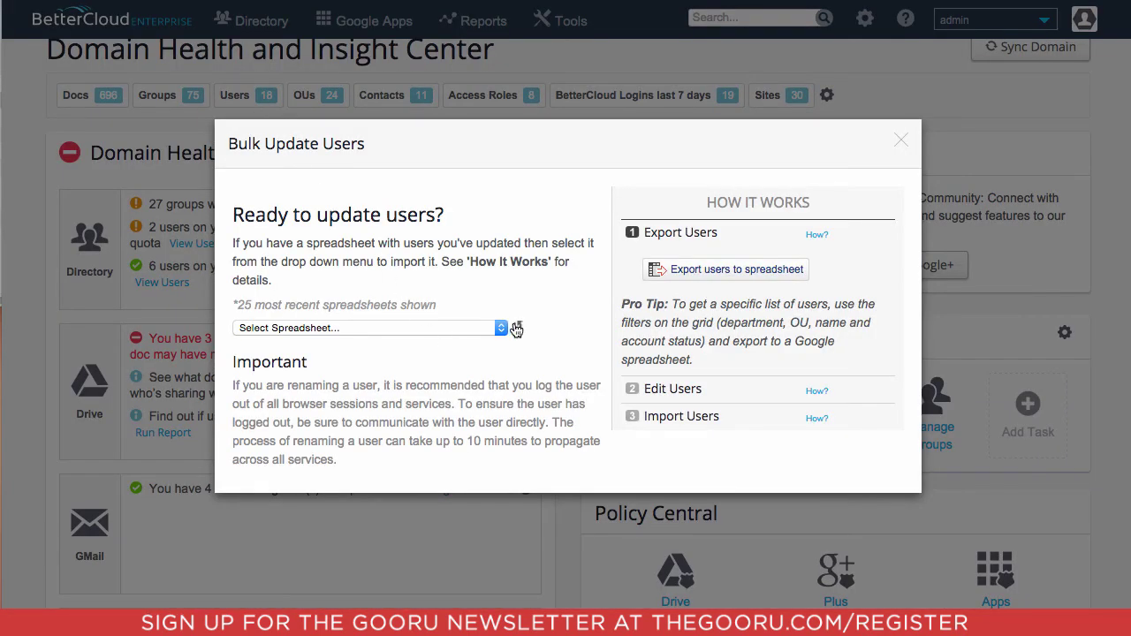
click(517, 327)
click(496, 328)
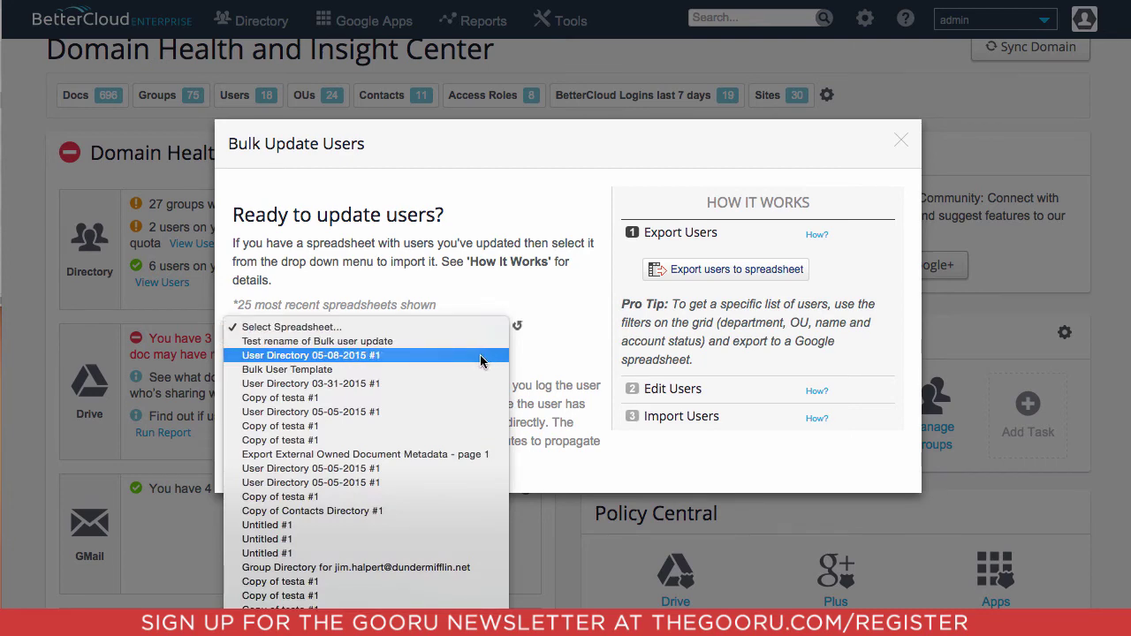
click(481, 358)
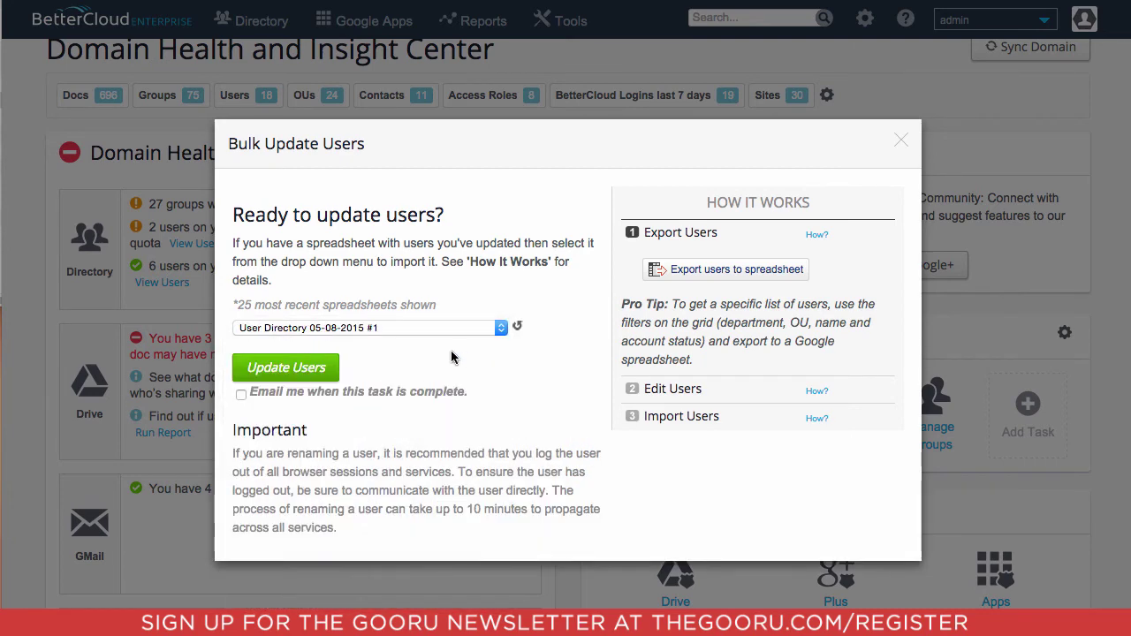
click(325, 378)
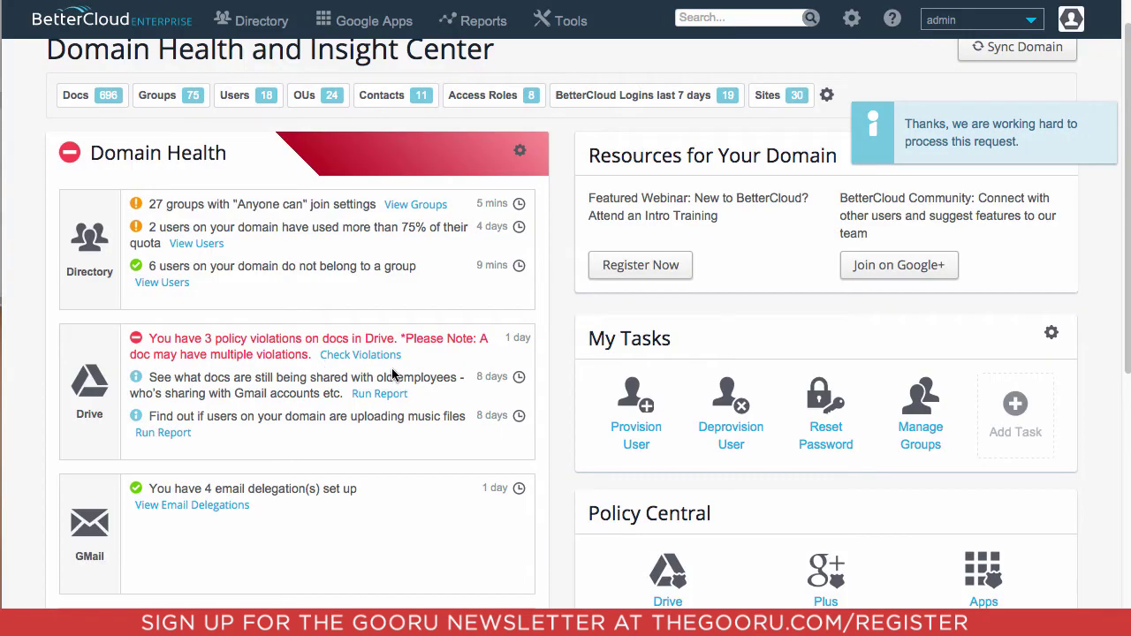